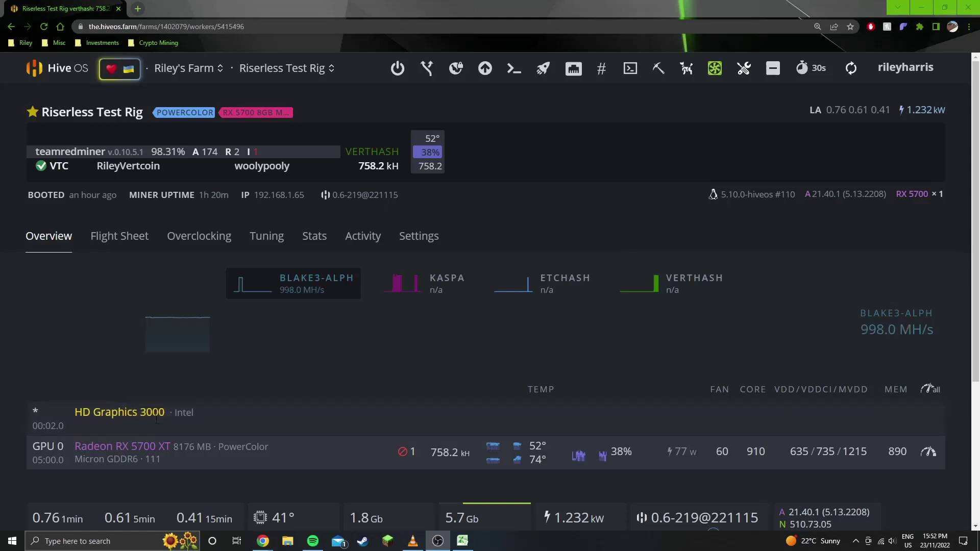
# - Look over the rig overview, noting the RX 5700 XT mining Verthash at 758.2 kH
pyautogui.moveTo(131, 446); pyautogui.dragTo(172, 447)
pyautogui.click(172, 444)
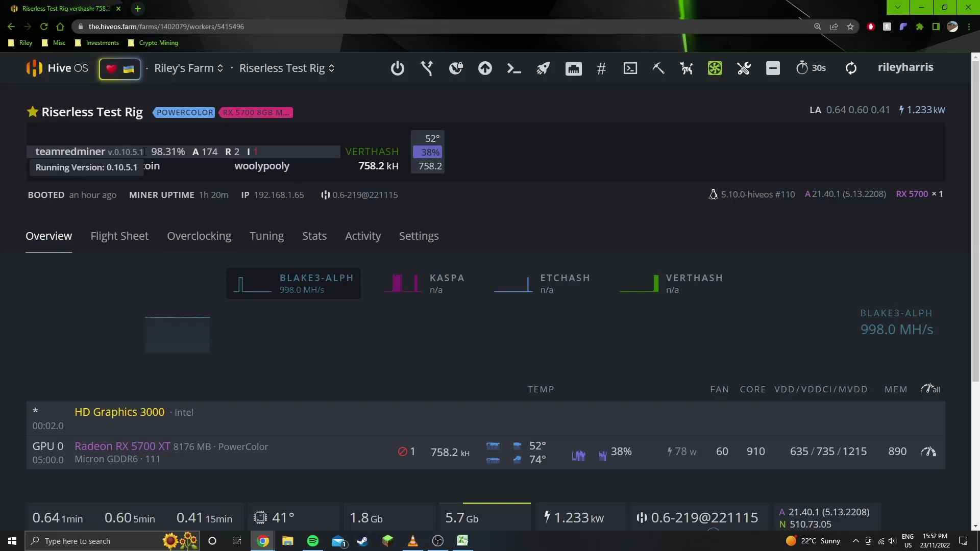
# - Inspect the VTC flight sheet's TeamRedMiner config (--kernel_vm_mode=RR) in the editor, then cancel back to the overview
pyautogui.click(137, 235)
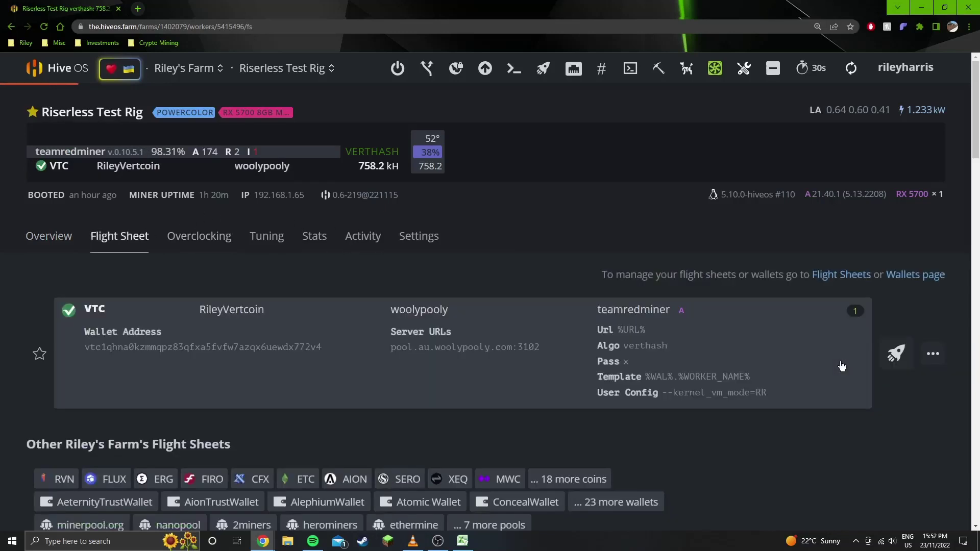
pyautogui.moveTo(769, 394); pyautogui.dragTo(668, 399)
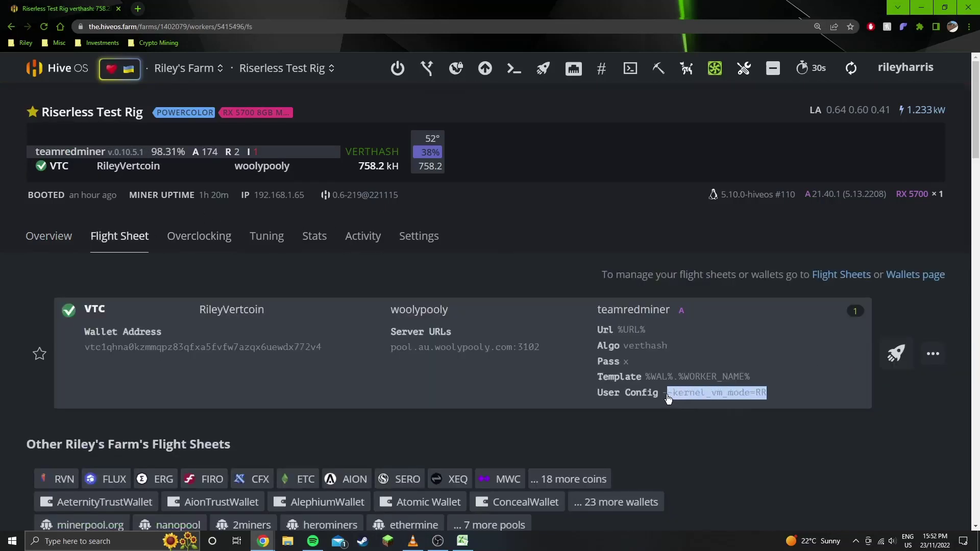
pyautogui.click(933, 354)
pyautogui.click(876, 167)
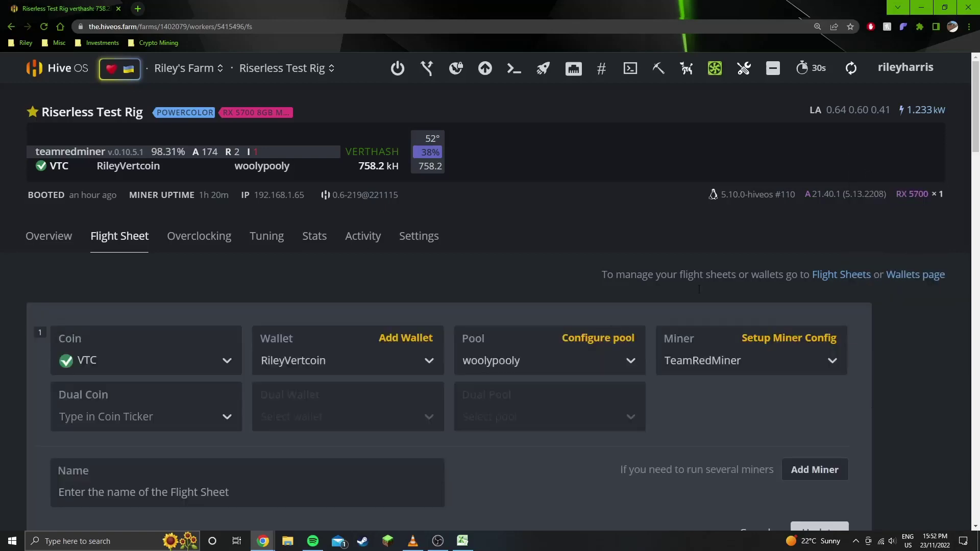
pyautogui.click(781, 338)
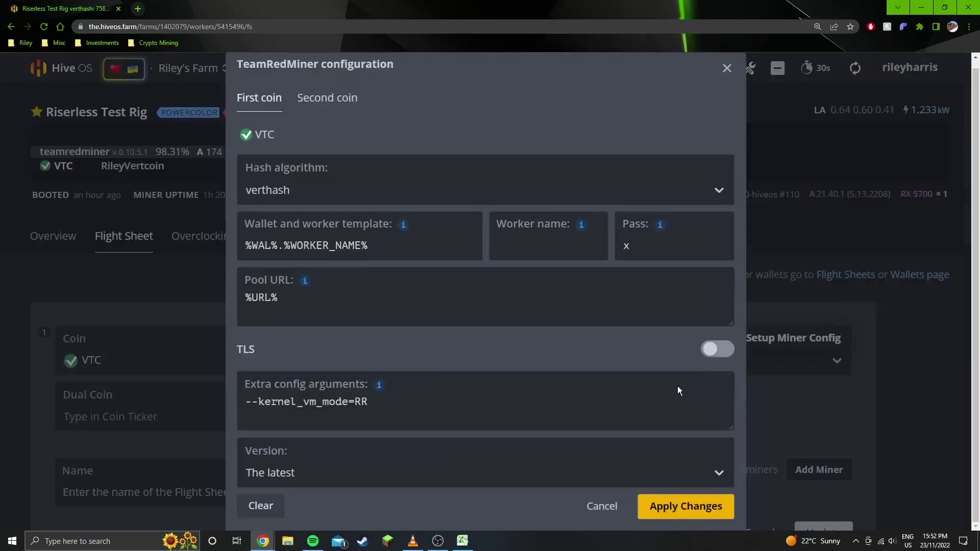
pyautogui.click(602, 506)
pyautogui.click(53, 236)
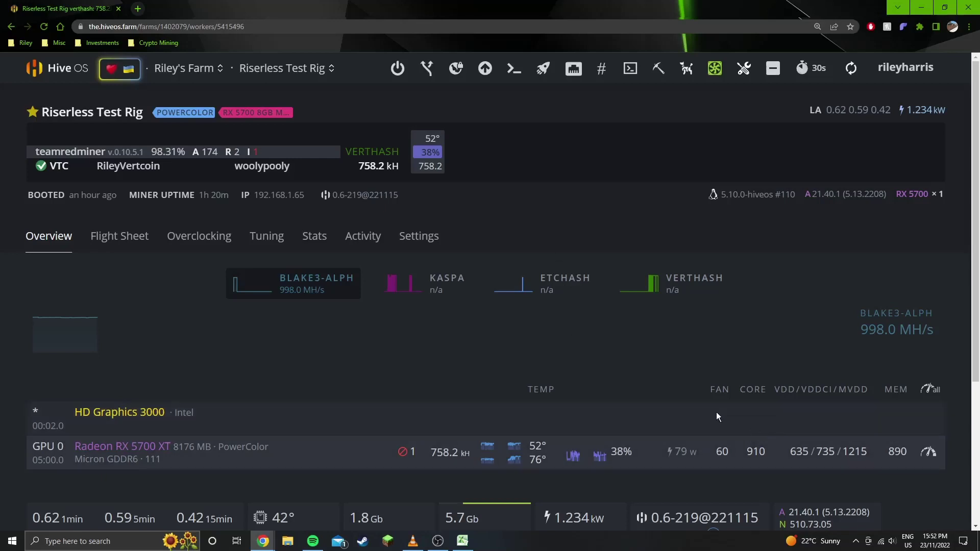
# - Review GPU 0's overclock profile (core 910, 635/735 mV, fan 60%) and close it unchanged
pyautogui.click(933, 390)
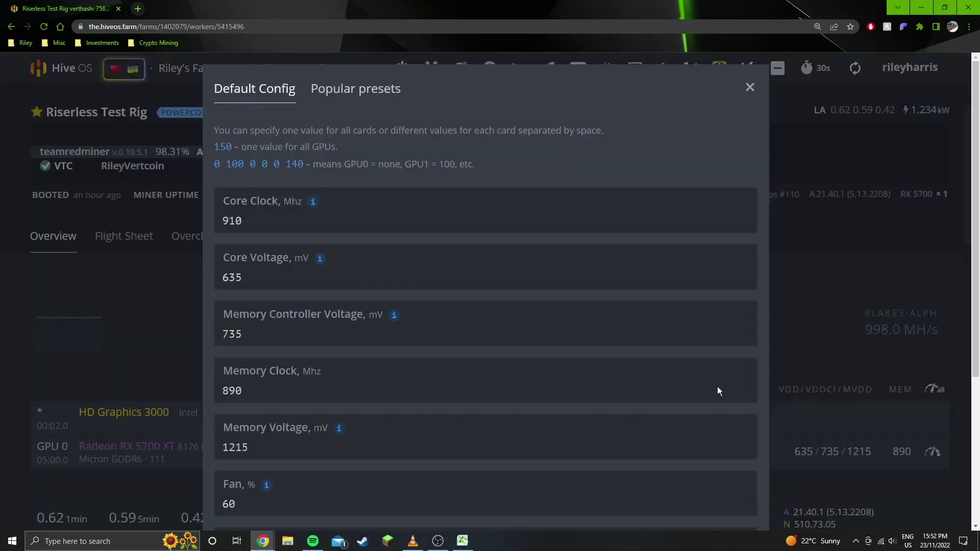
pyautogui.scroll(-3, 544, 256)
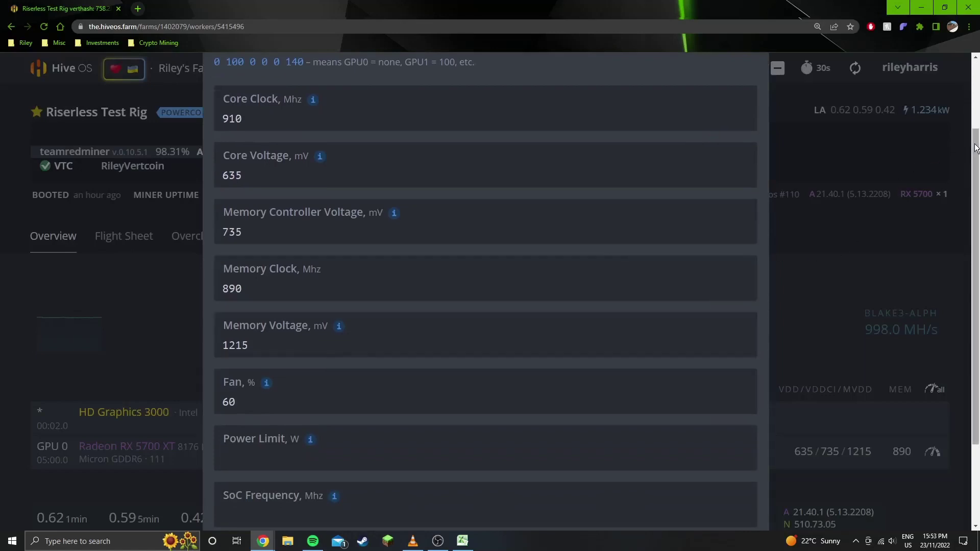
pyautogui.moveTo(973, 151); pyautogui.dragTo(973, 186)
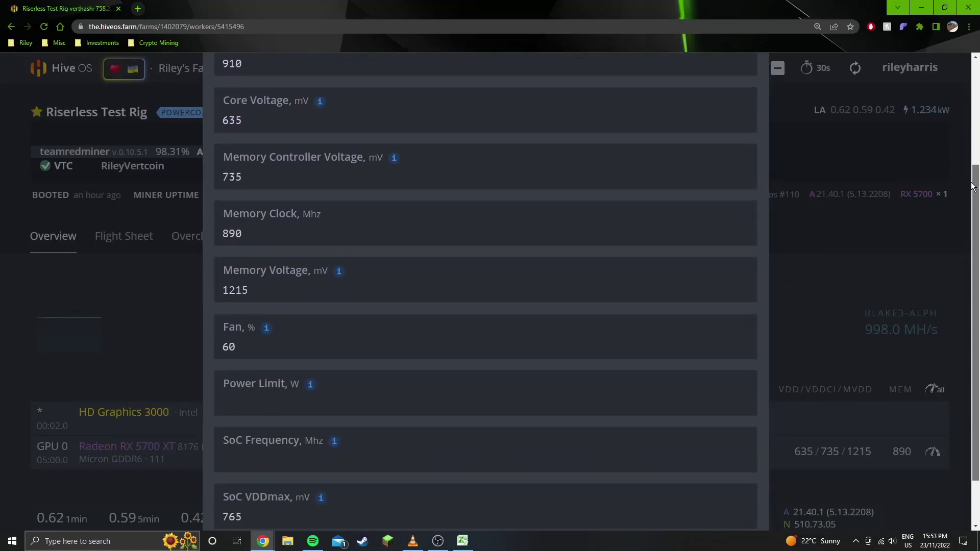
pyautogui.click(302, 68)
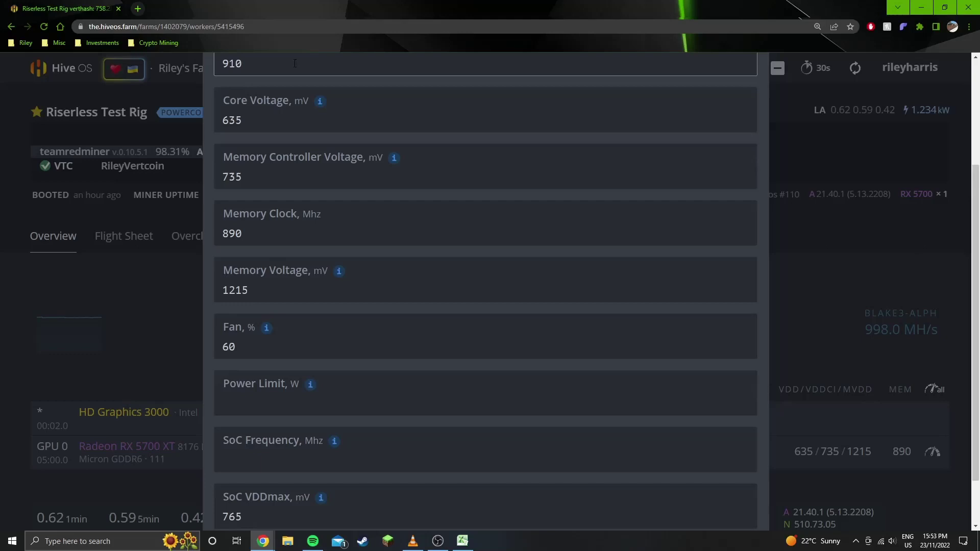
pyautogui.click(256, 127)
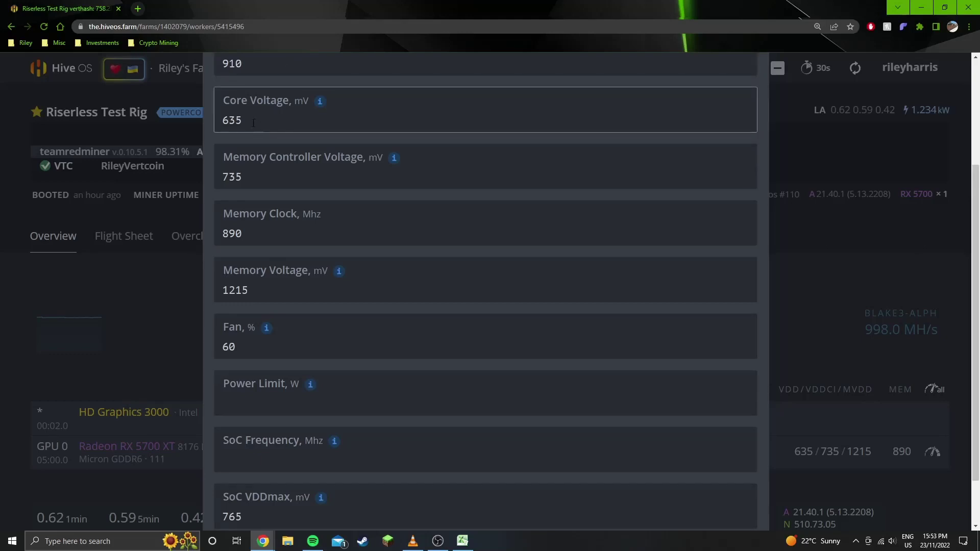
pyautogui.click(266, 177)
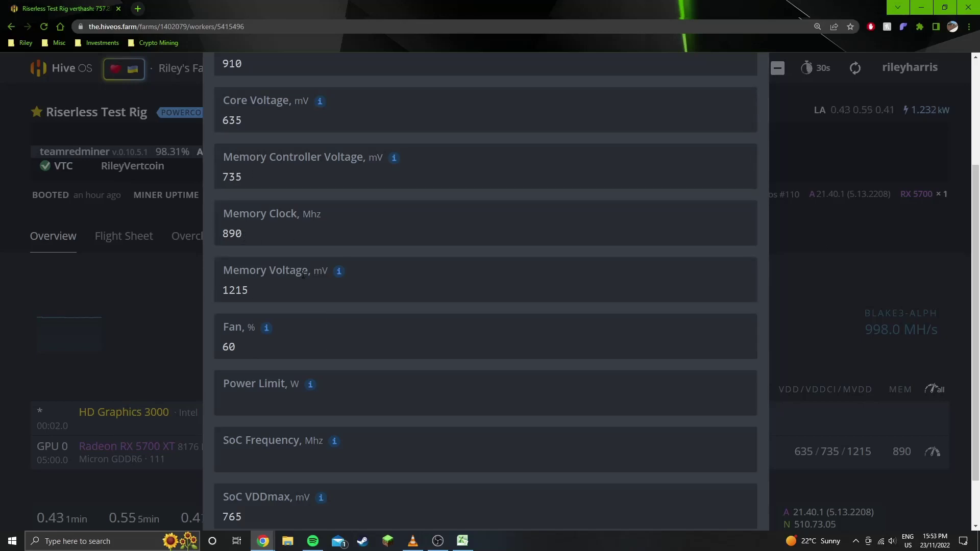
pyautogui.scroll(-2, 289, 304)
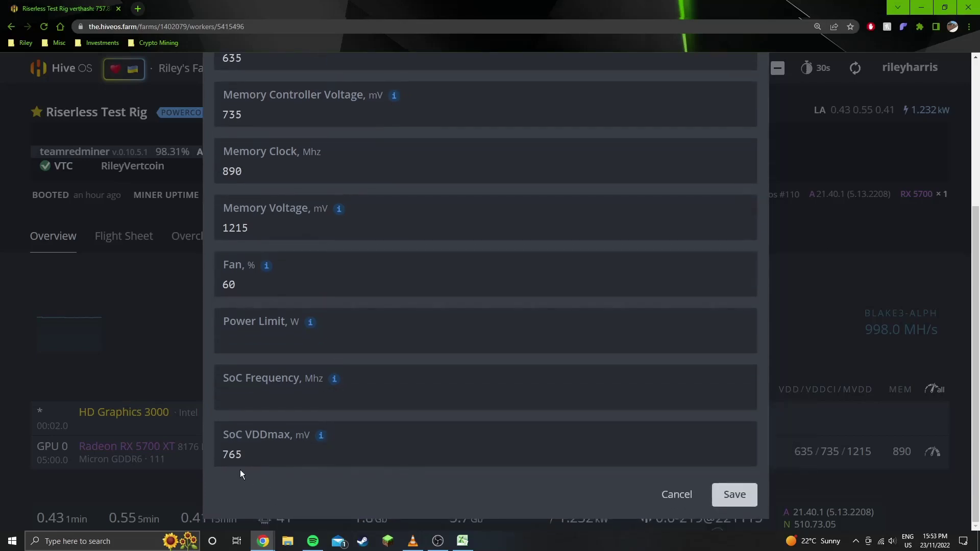
pyautogui.click(679, 495)
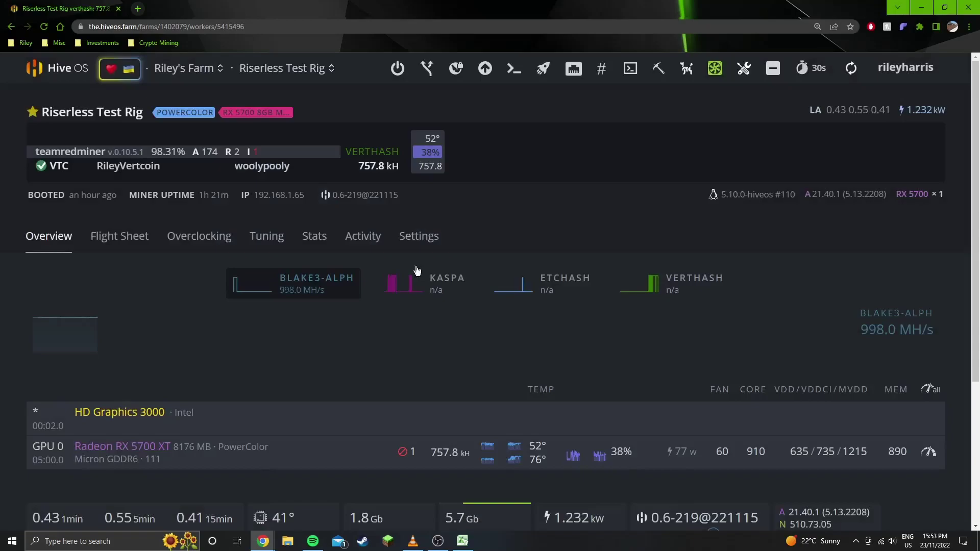
# - In Excel, check the Vertcoin sheet's 5700 XT row: 758 kH, 93.5 W, efficiency, and tuning values G13:M13
pyautogui.click(463, 541)
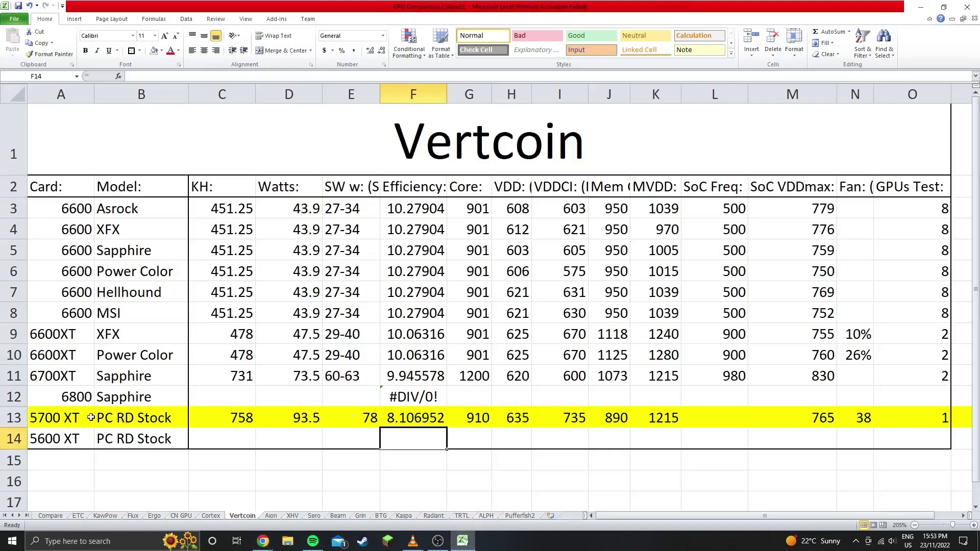
pyautogui.click(237, 418)
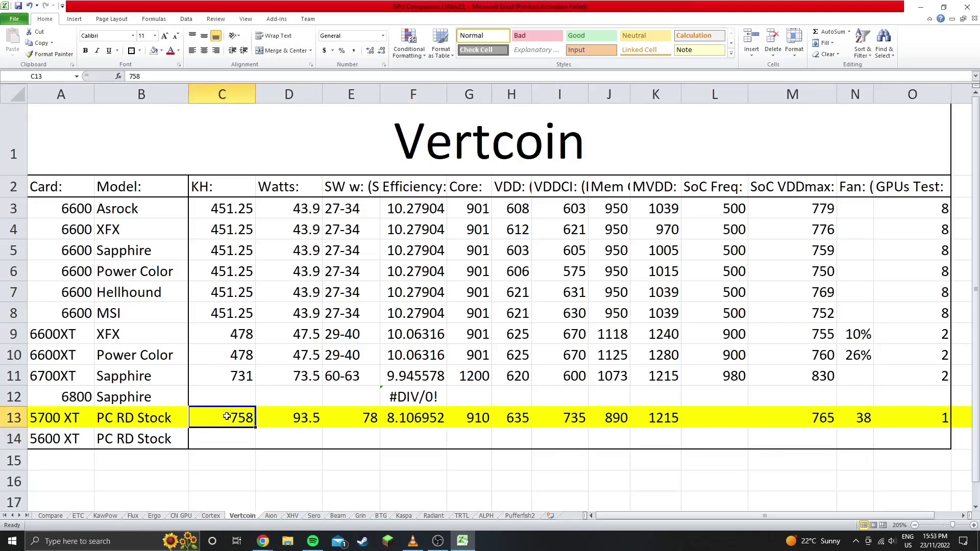
pyautogui.click(267, 418)
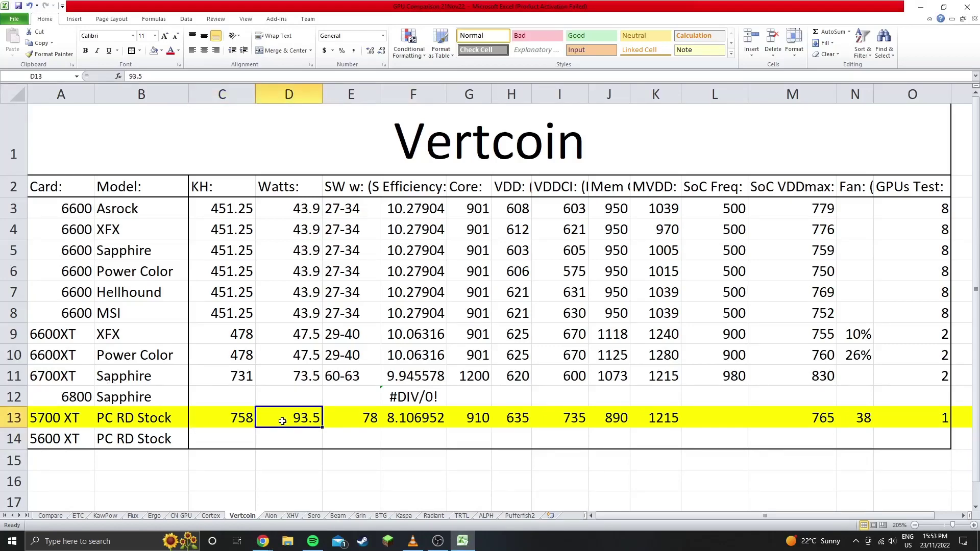
pyautogui.click(417, 419)
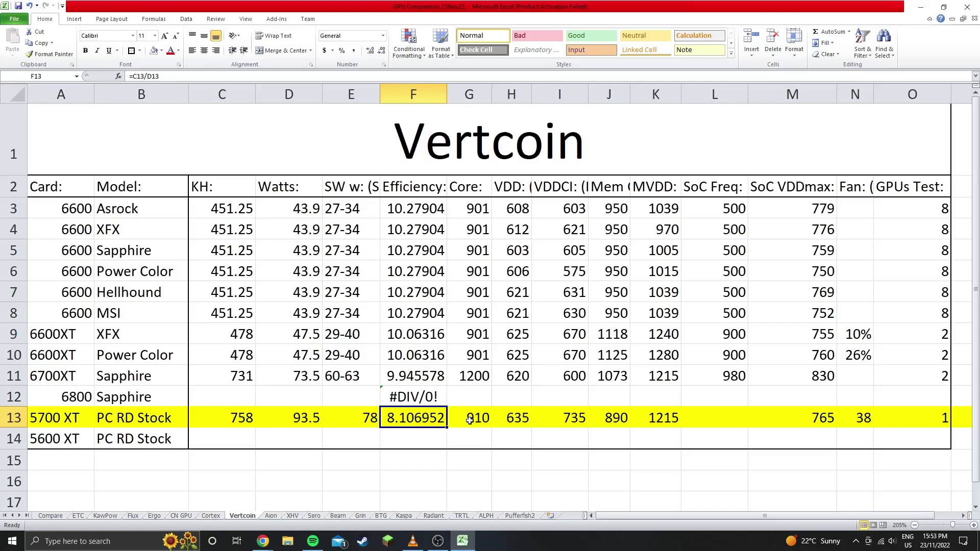
pyautogui.moveTo(472, 418); pyautogui.dragTo(823, 421)
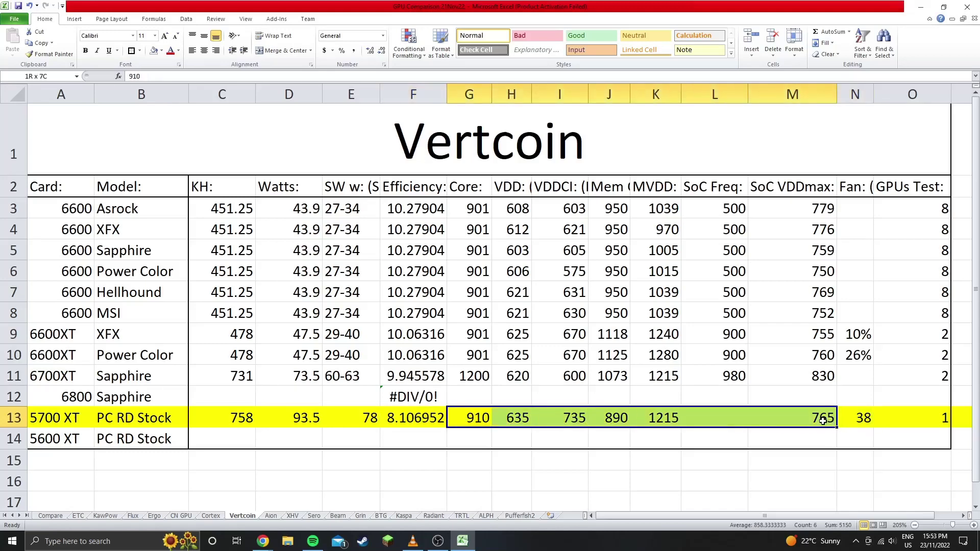
pyautogui.click(50, 516)
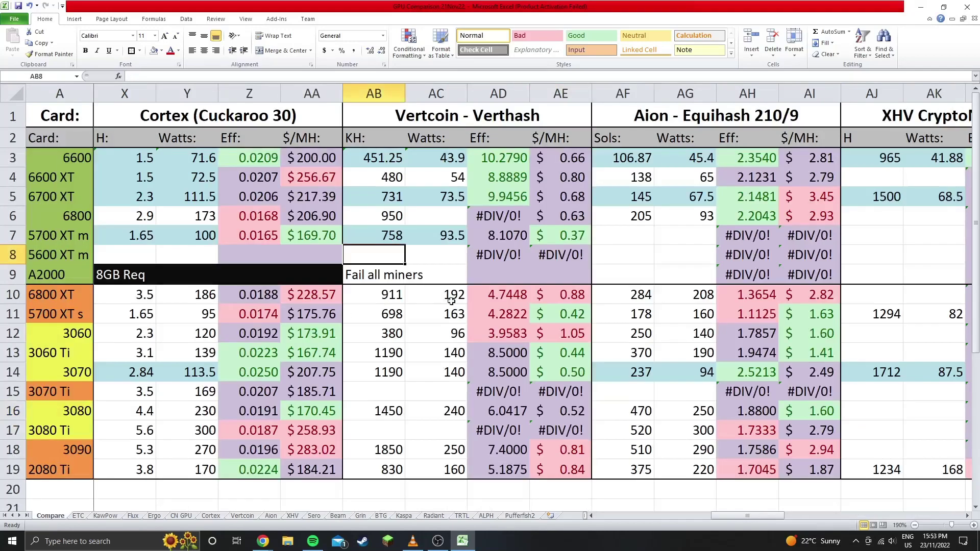
pyautogui.click(490, 299)
pyautogui.click(504, 235)
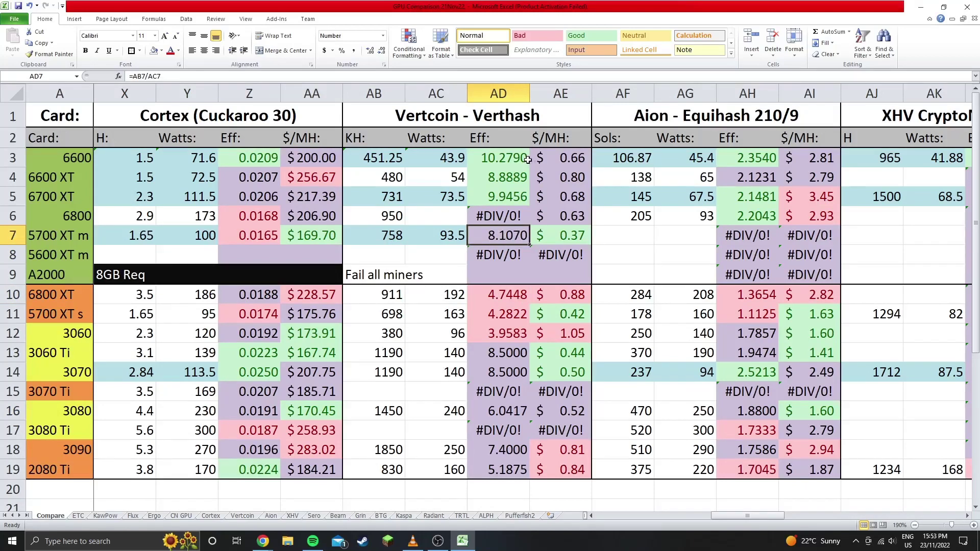
pyautogui.moveTo(506, 197); pyautogui.dragTo(508, 161)
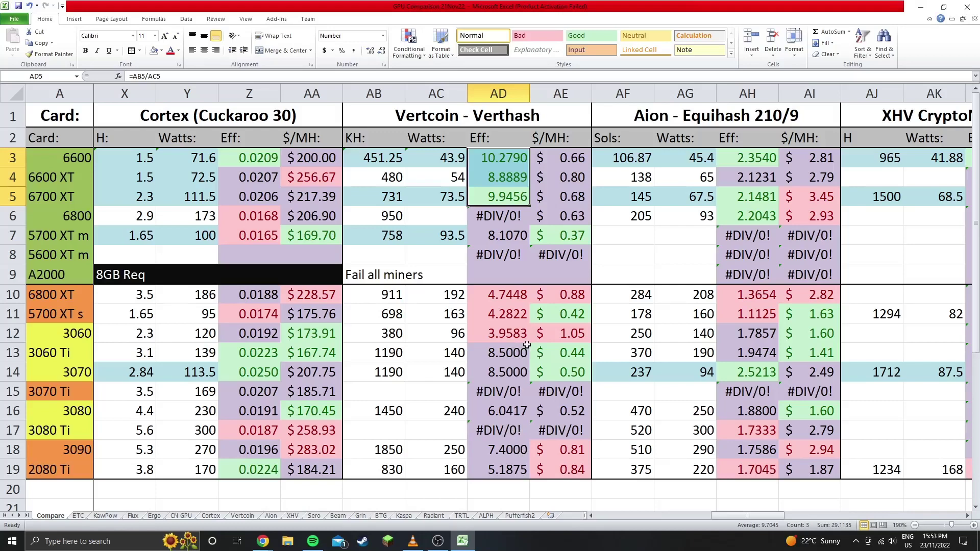
pyautogui.click(502, 230)
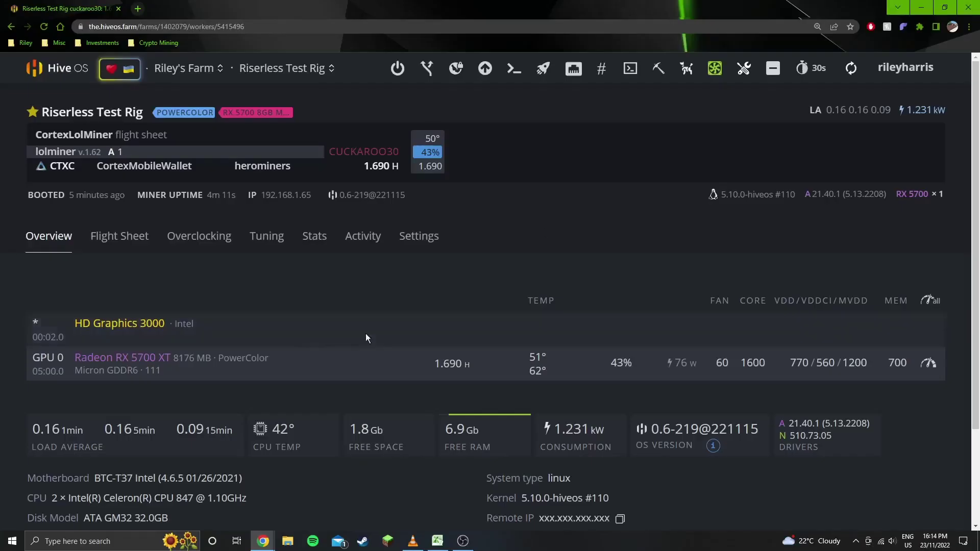
# - Read the RX 5700 XT's lolminer Cuckaroo30 hashrate of 1.660 H at 76 W
pyautogui.moveTo(131, 358); pyautogui.dragTo(174, 358)
pyautogui.click(279, 361)
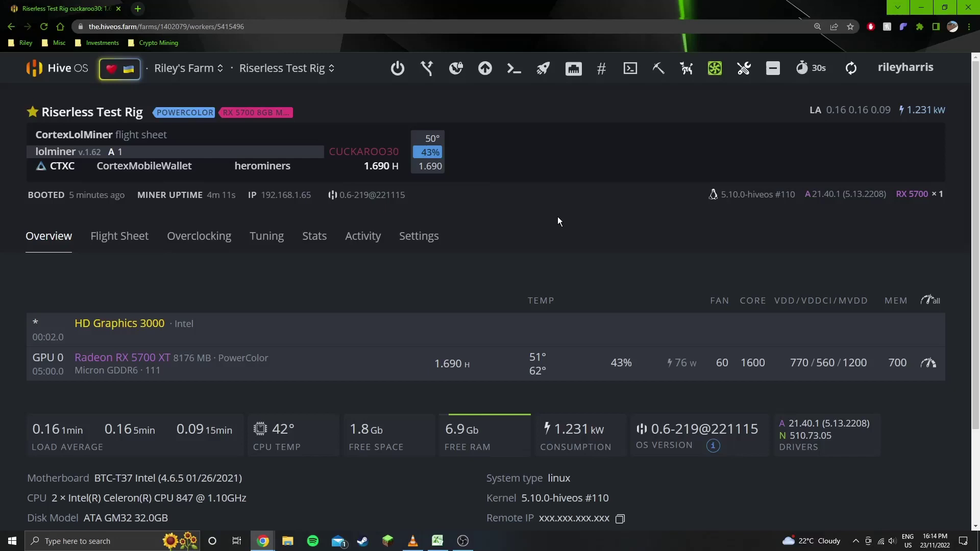
pyautogui.click(468, 366)
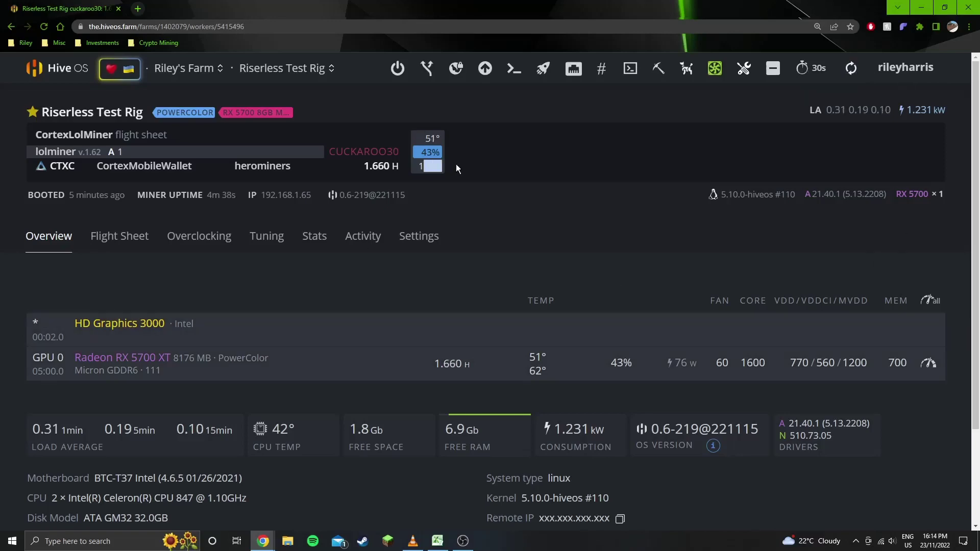
# - Check the Cortex sheet's 98.5 W in F13, then view the Compare sheet's Vertcoin efficiency formula in AD13
pyautogui.click(439, 542)
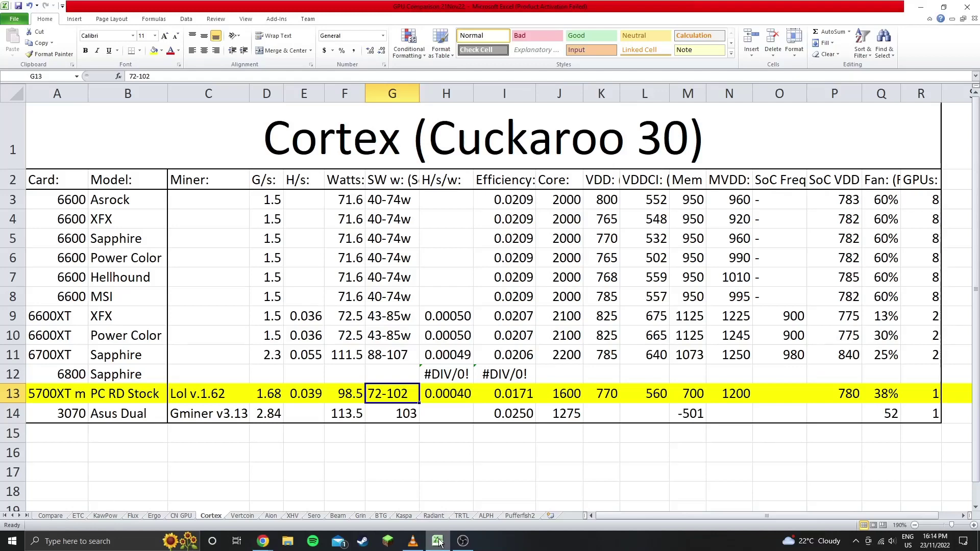
pyautogui.click(338, 394)
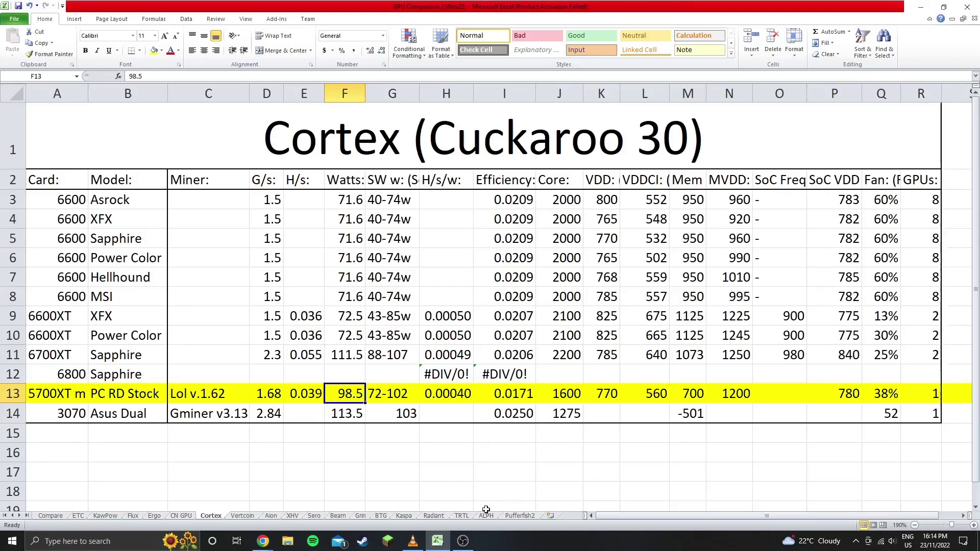
pyautogui.click(46, 516)
pyautogui.click(513, 357)
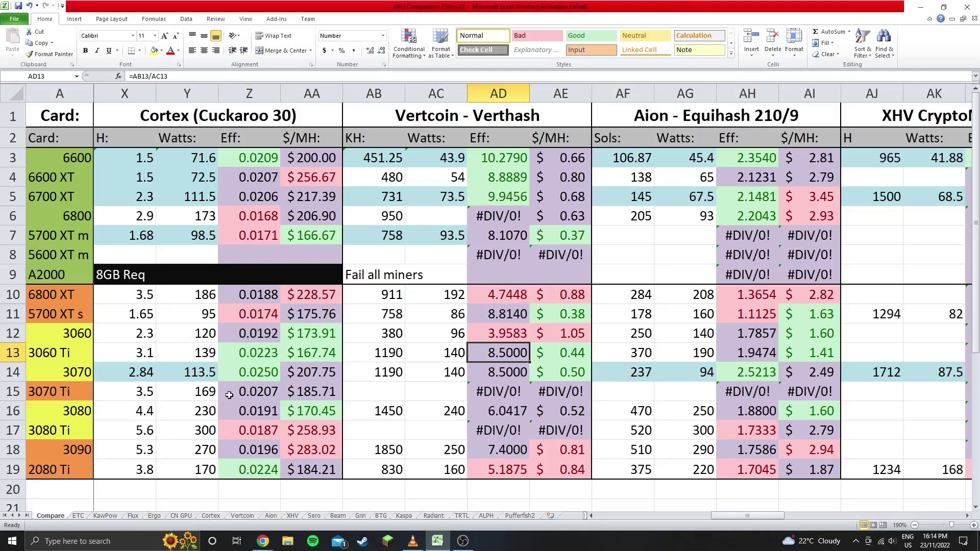
# - Compare the 5700 XT's Cortex efficiency in Z7 against the other cards in Z3:Z5
pyautogui.moveTo(128, 235); pyautogui.dragTo(265, 236)
pyautogui.click(267, 236)
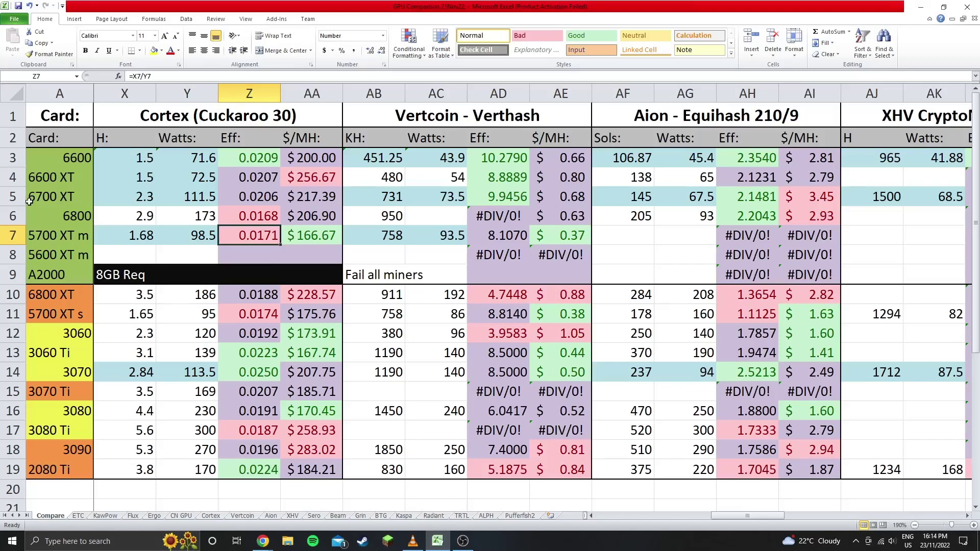
pyautogui.moveTo(247, 156); pyautogui.dragTo(261, 199)
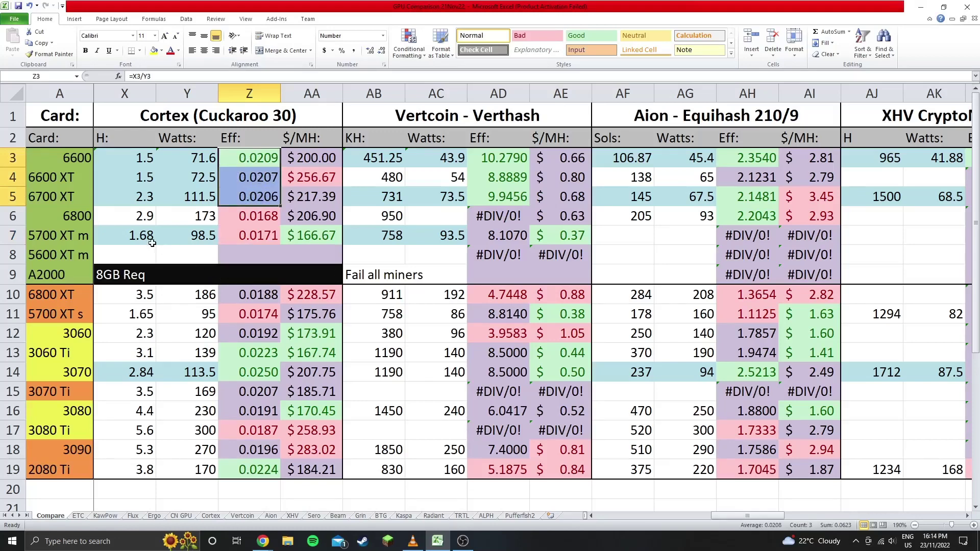
pyautogui.click(258, 237)
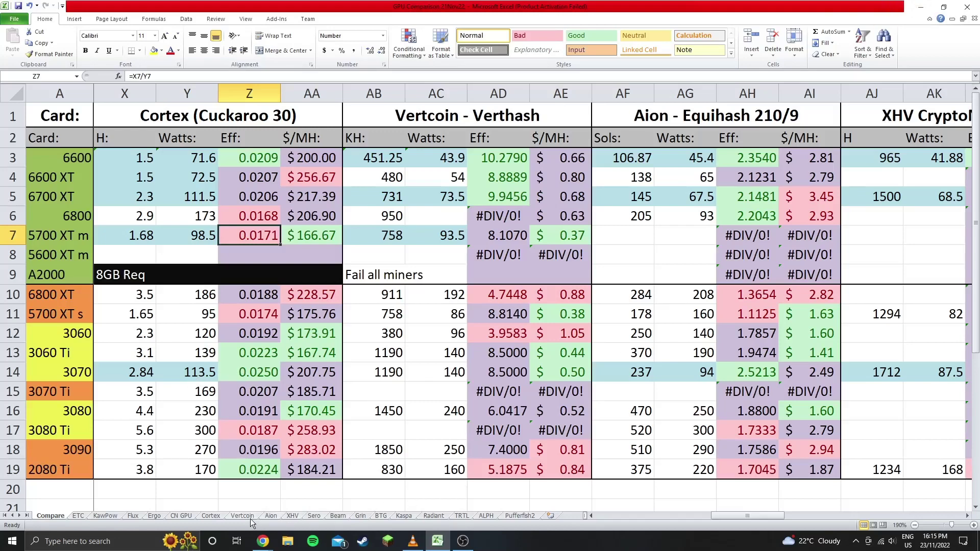
# - Review the 5700 XT's clock and voltage values in Cortex row 13, then return to HiveOS
pyautogui.click(215, 519)
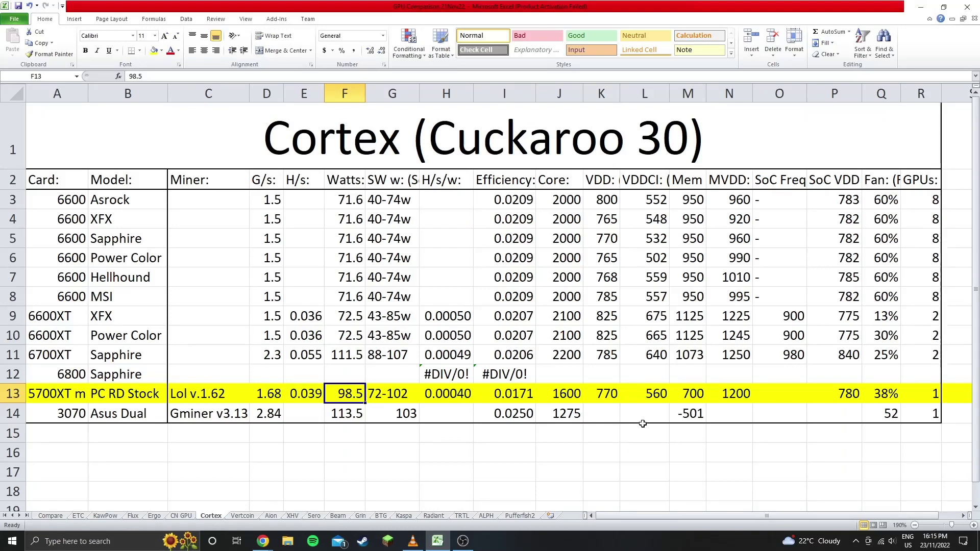
pyautogui.moveTo(554, 395); pyautogui.dragTo(838, 399)
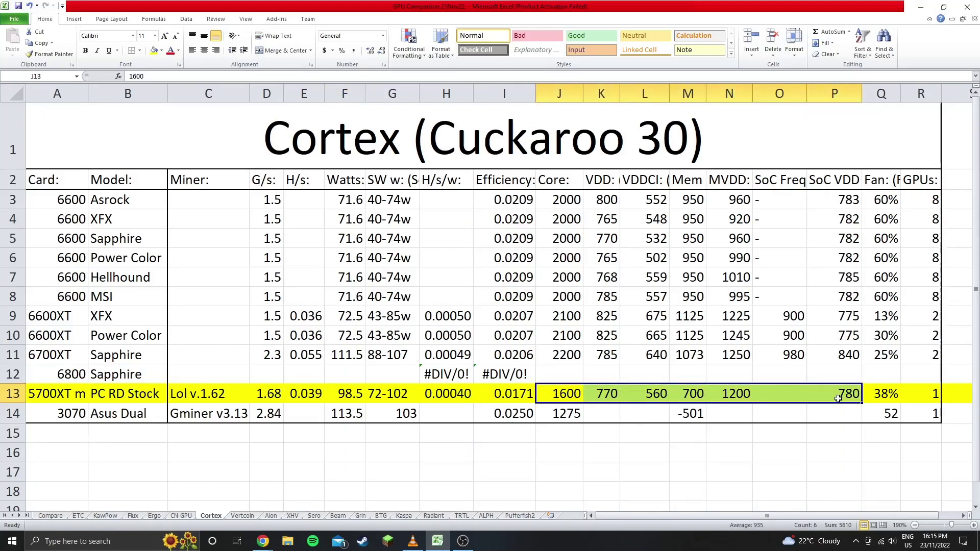
pyautogui.click(921, 7)
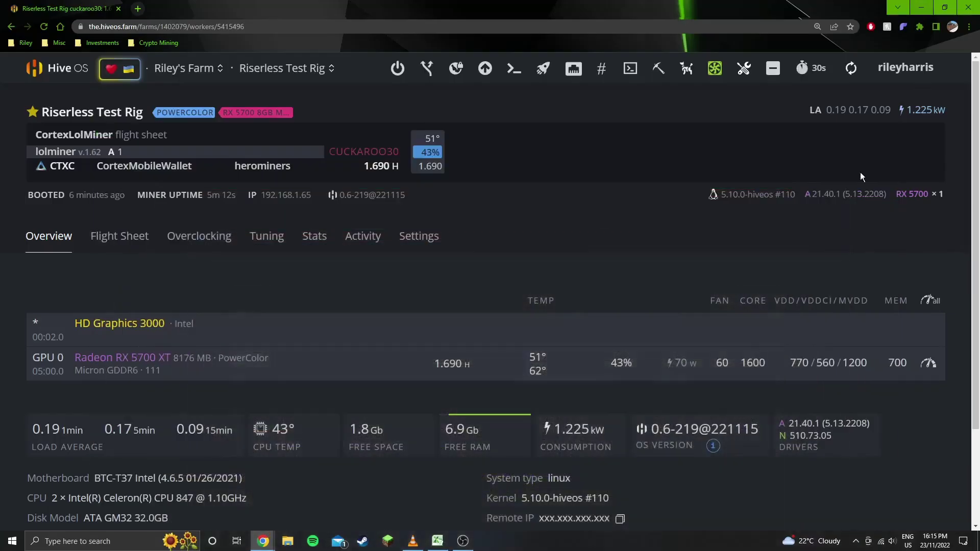
pyautogui.click(856, 70)
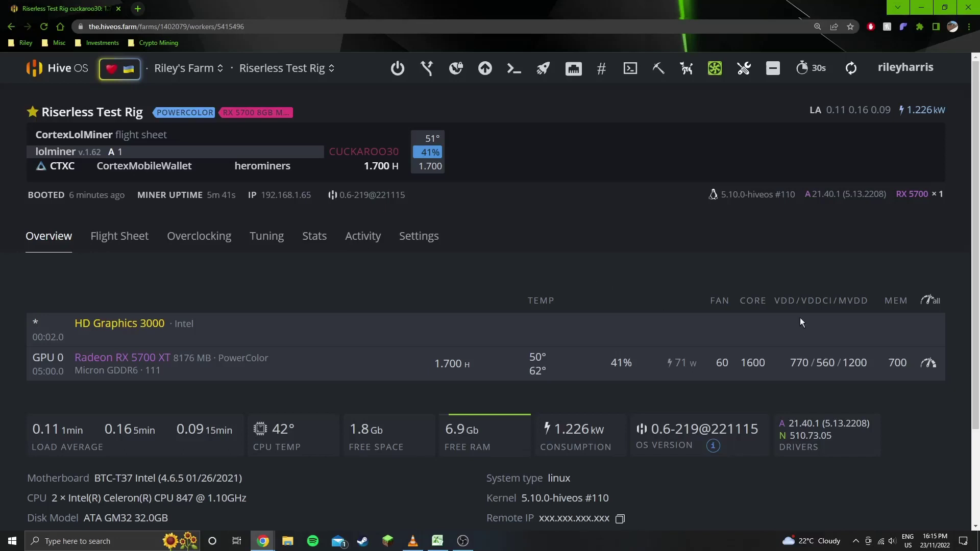
pyautogui.click(931, 300)
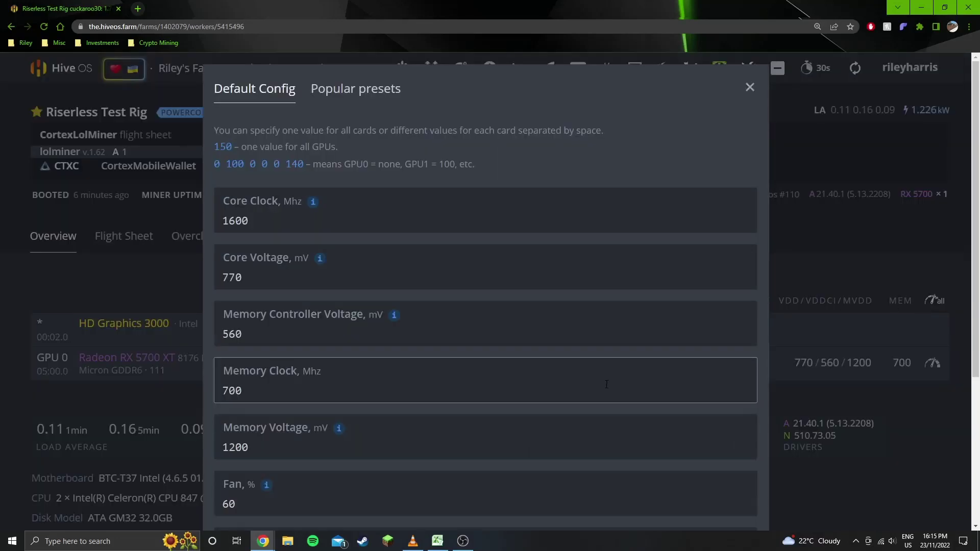
pyautogui.scroll(-3, 607, 385)
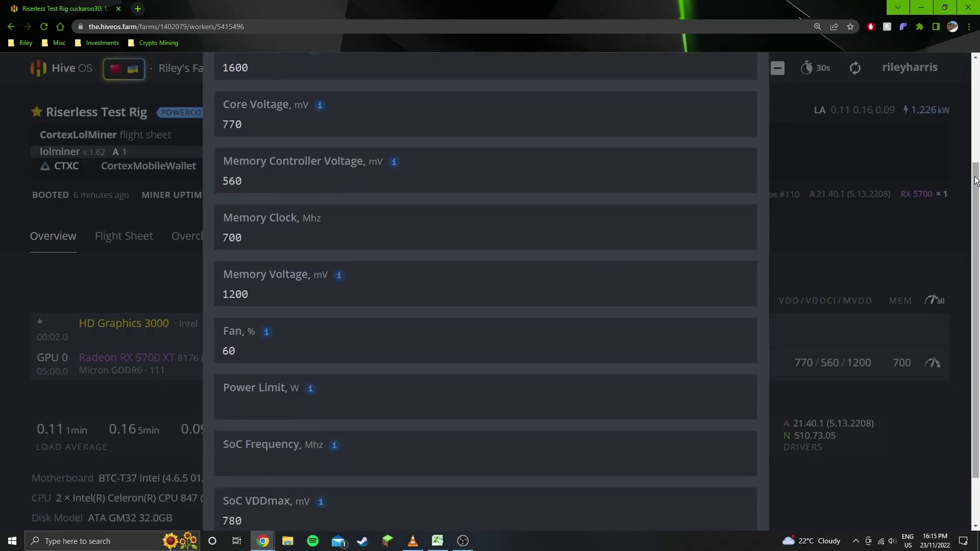
pyautogui.click(286, 70)
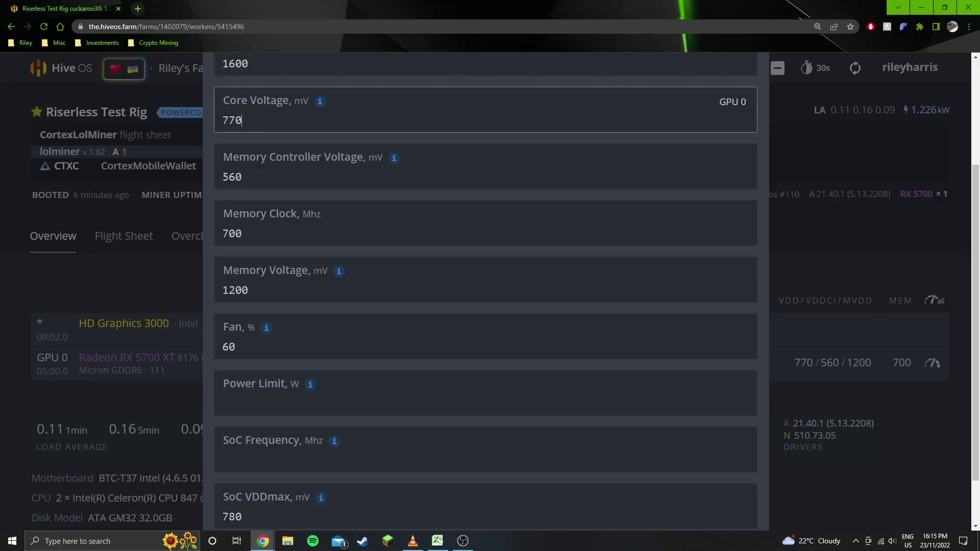
pyautogui.click(253, 180)
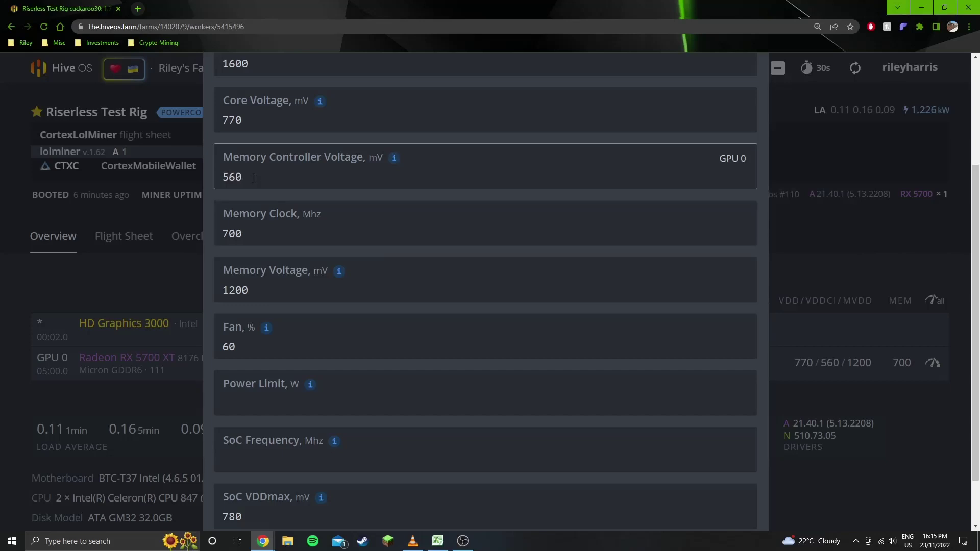
pyautogui.click(267, 293)
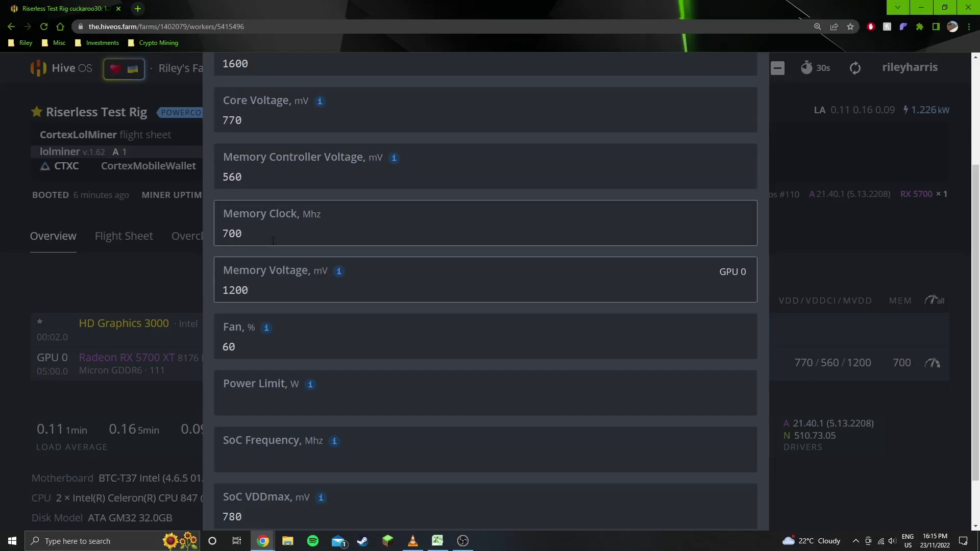
pyautogui.doubleClick(231, 232)
pyautogui.click(206, 193)
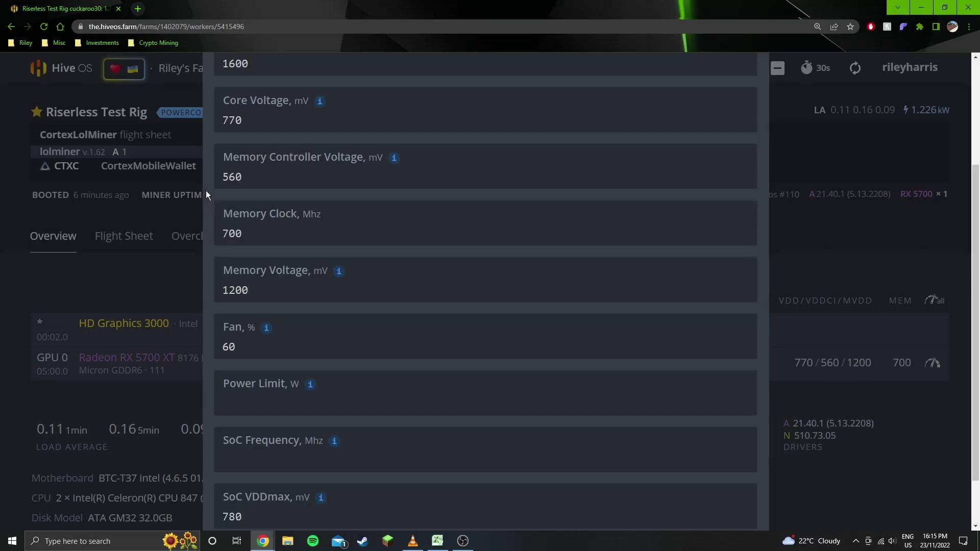
pyautogui.click(270, 235)
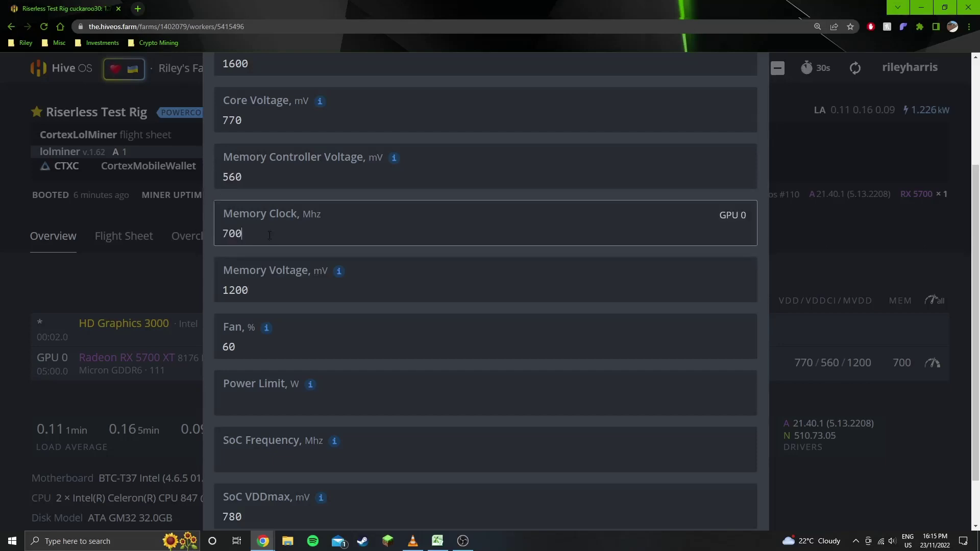
pyautogui.doubleClick(269, 235)
pyautogui.click(244, 228)
pyautogui.moveTo(242, 234); pyautogui.dragTo(202, 237)
pyautogui.click(249, 235)
pyautogui.click(259, 291)
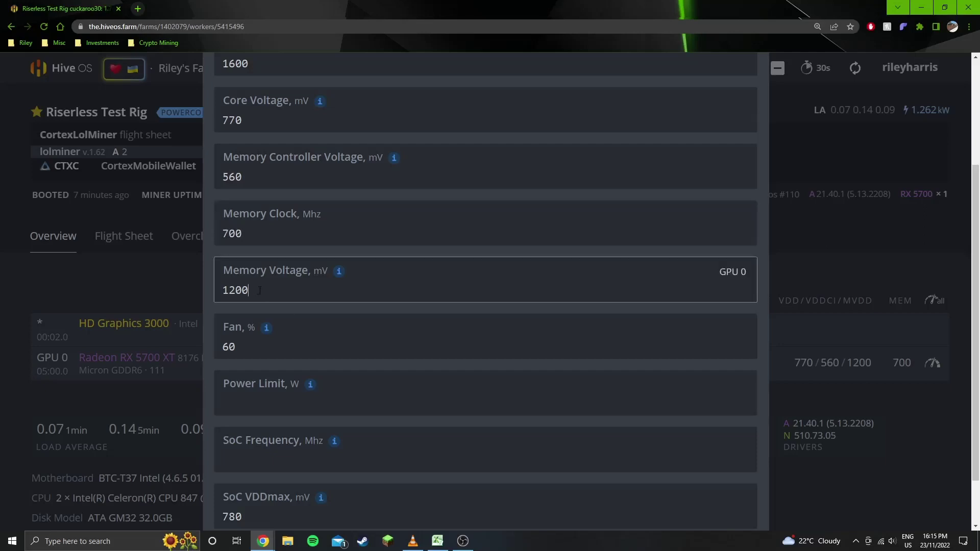
pyautogui.scroll(-1, 291, 295)
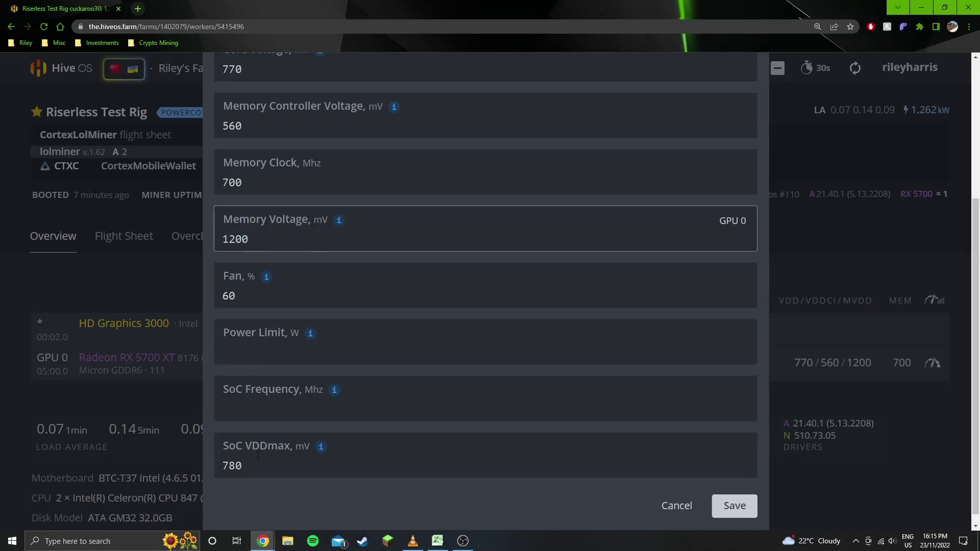
pyautogui.click(236, 452)
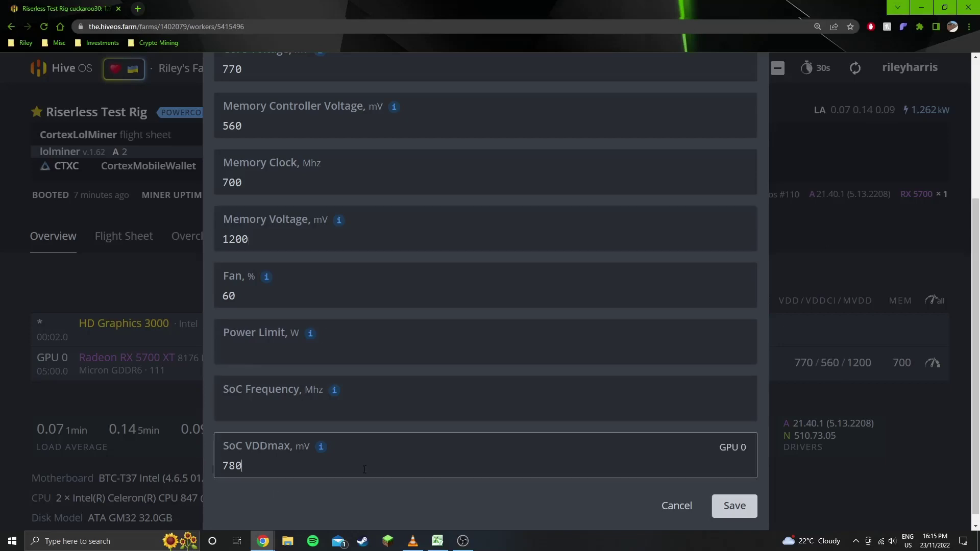
pyautogui.click(683, 507)
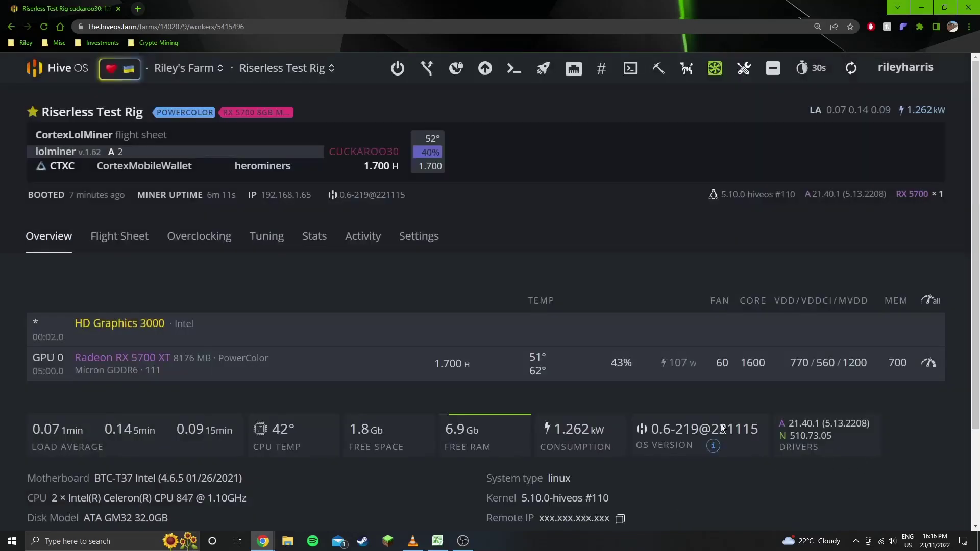